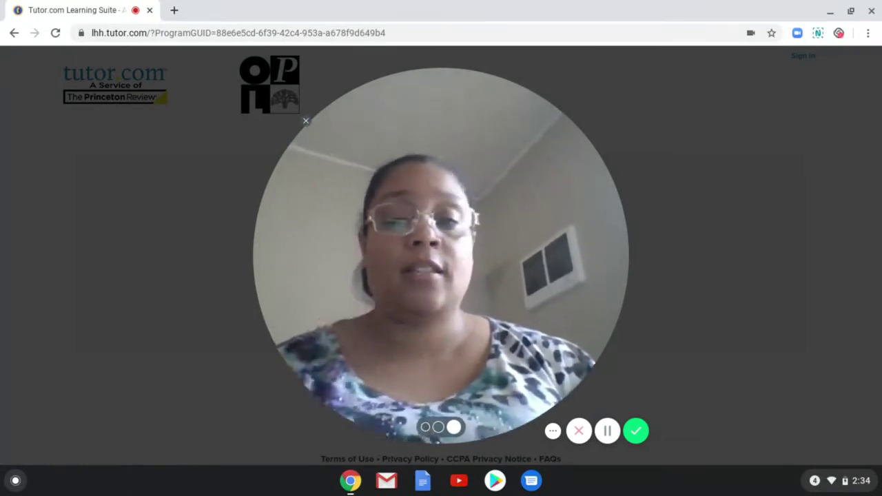
pyautogui.click(306, 121)
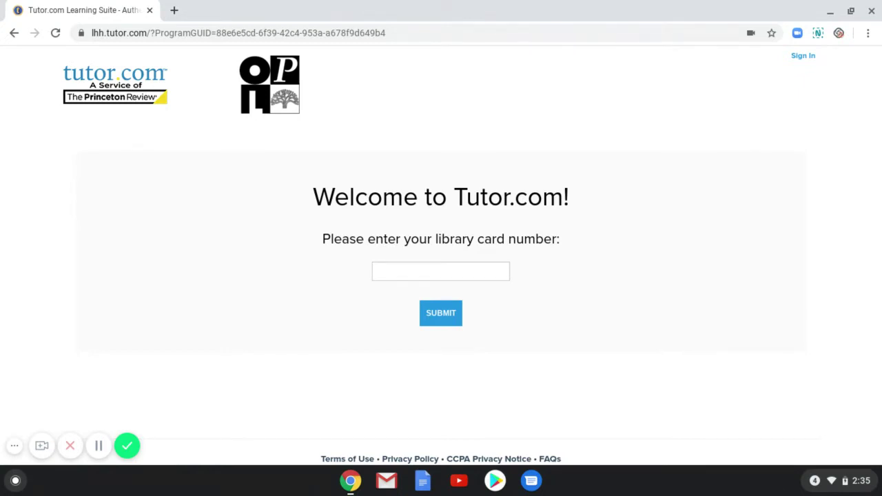
# Step: Load google.com in the current browser tab
pyautogui.click(418, 37)
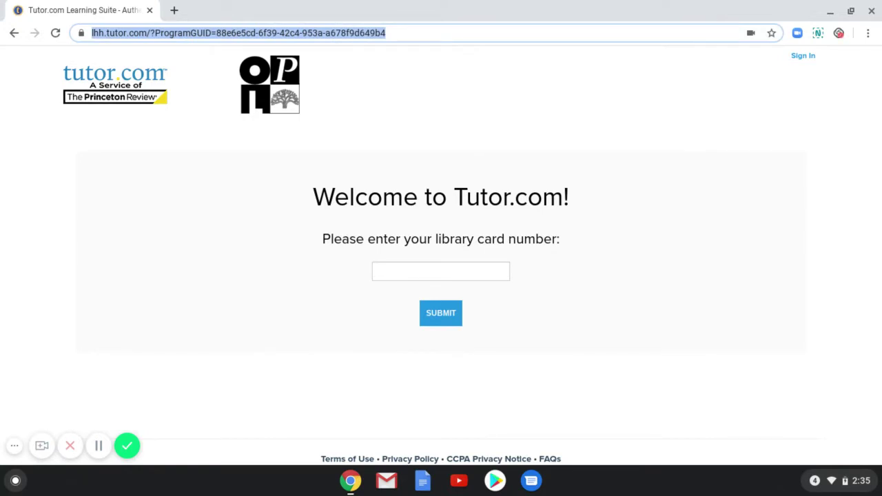
pyautogui.write('goo')
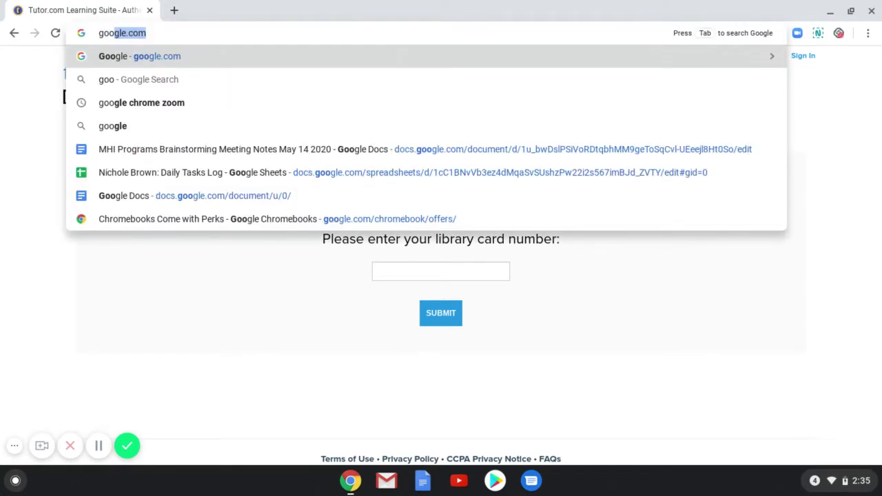
pyautogui.press('Return')
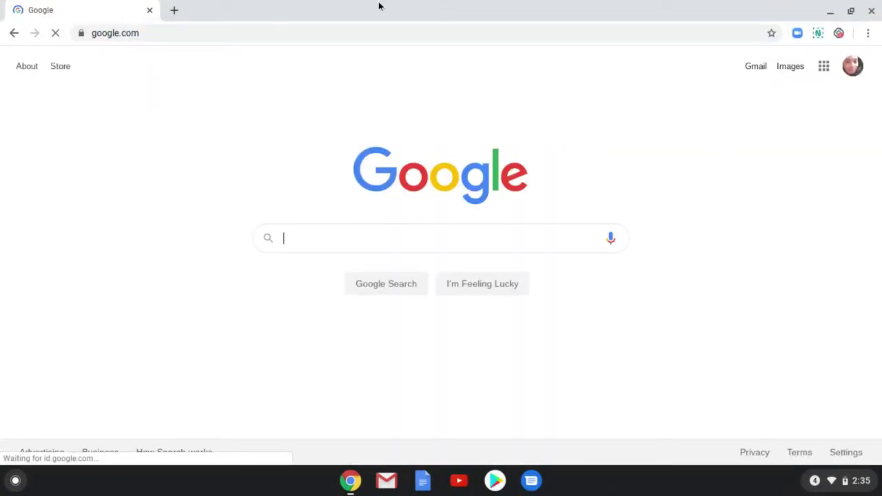
# Step: Go to the library's Tutor.com sign-in page at tutor.com/opl
pyautogui.click(185, 38)
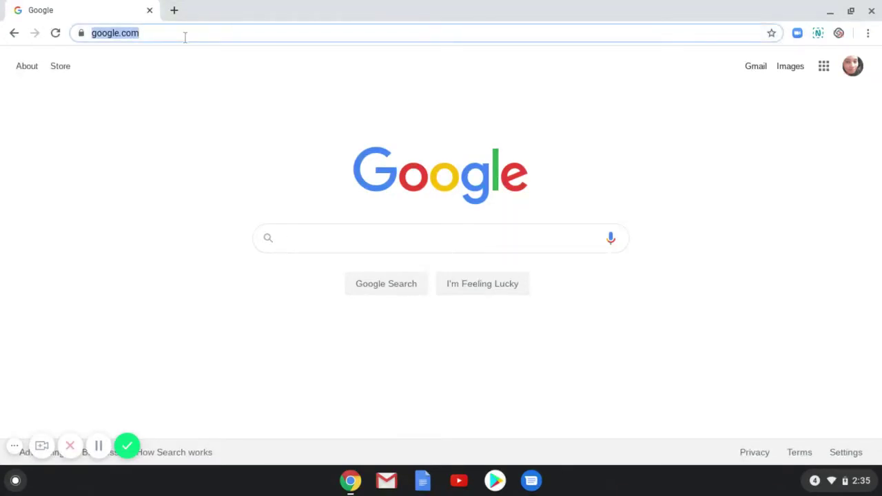
pyautogui.write('tutot.com')
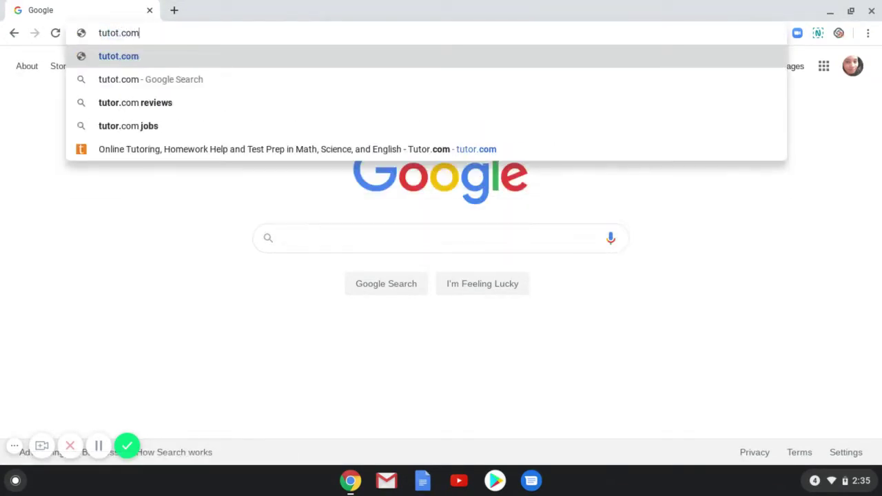
pyautogui.press('BackSpace')
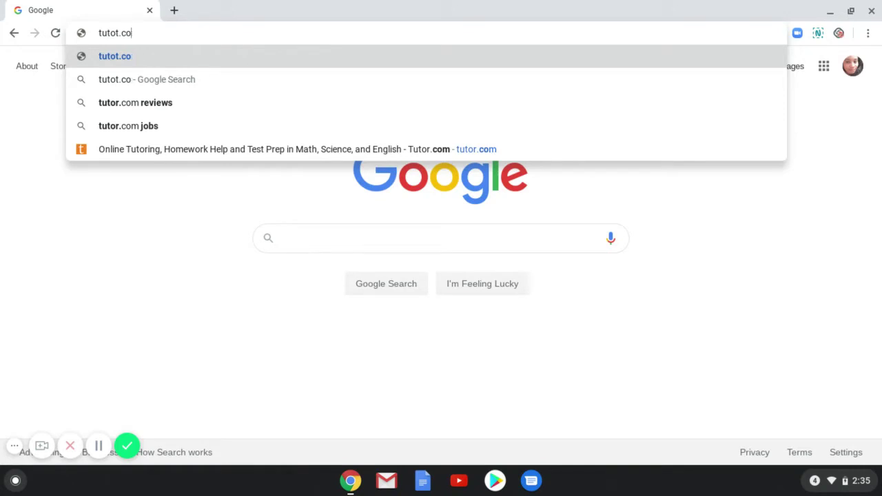
pyautogui.press('BackSpace')
pyautogui.press('BackSpace')
pyautogui.press('BackSpace')
pyautogui.press('BackSpace')
pyautogui.press('BackSpace')
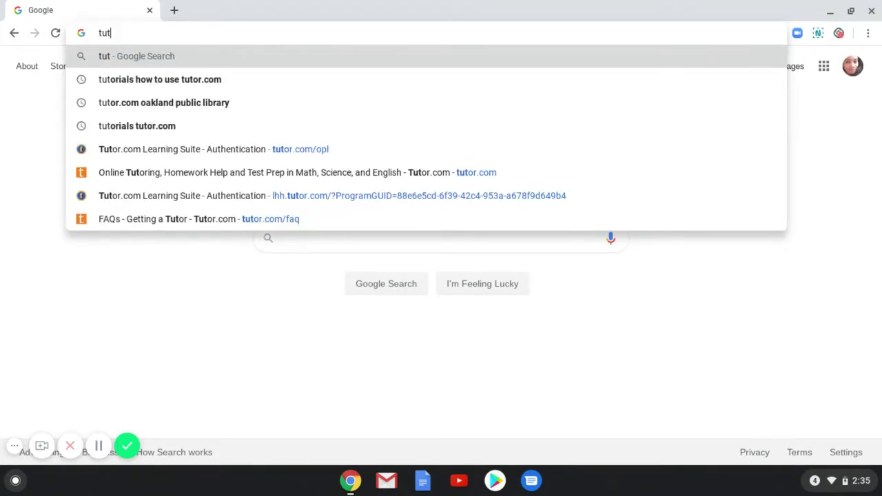
pyautogui.write('or')
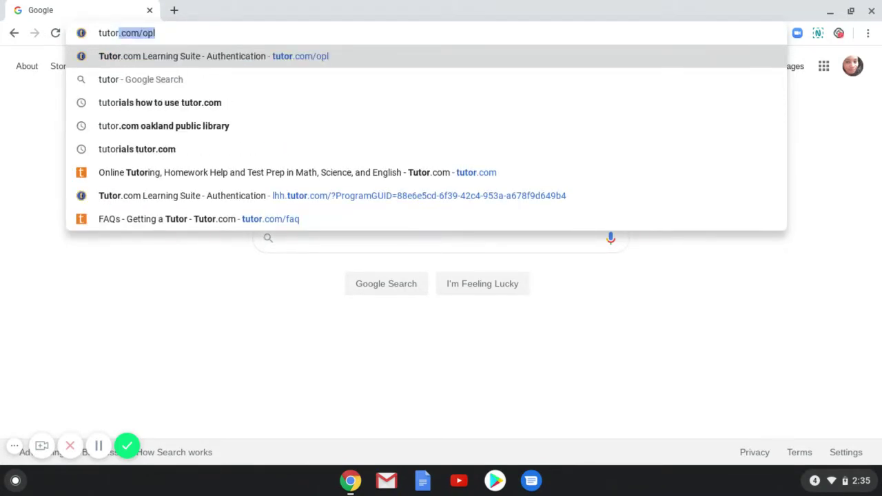
pyautogui.press('Return')
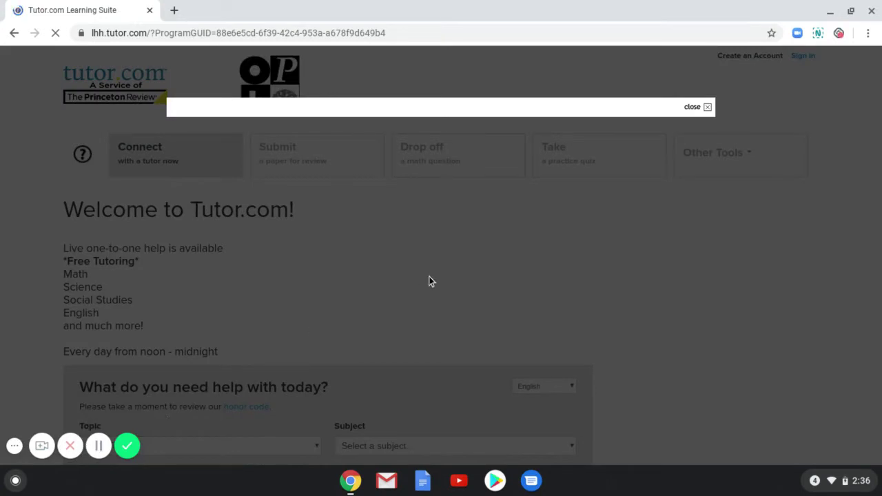
# Step: Dismiss the pop-up on the Tutor.com welcome page and check the language choices of the help request form
pyautogui.click(707, 107)
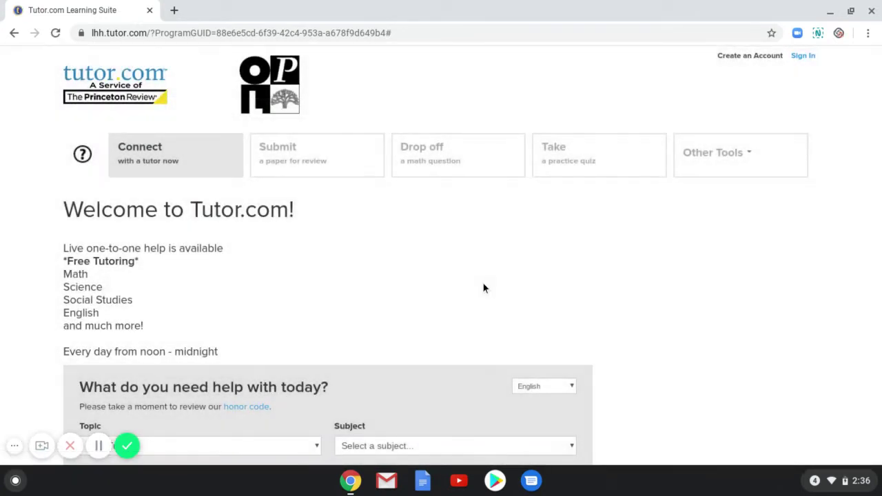
pyautogui.moveTo(880, 117)
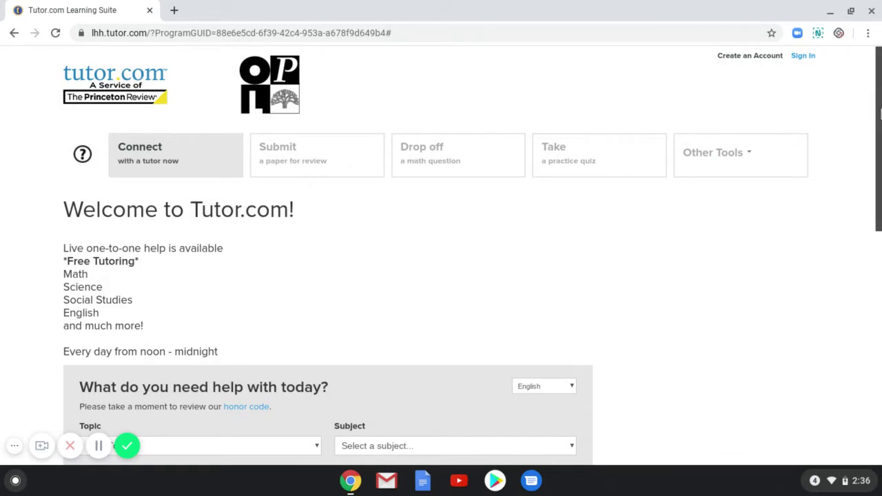
pyautogui.moveTo(879, 114); pyautogui.dragTo(880, 234)
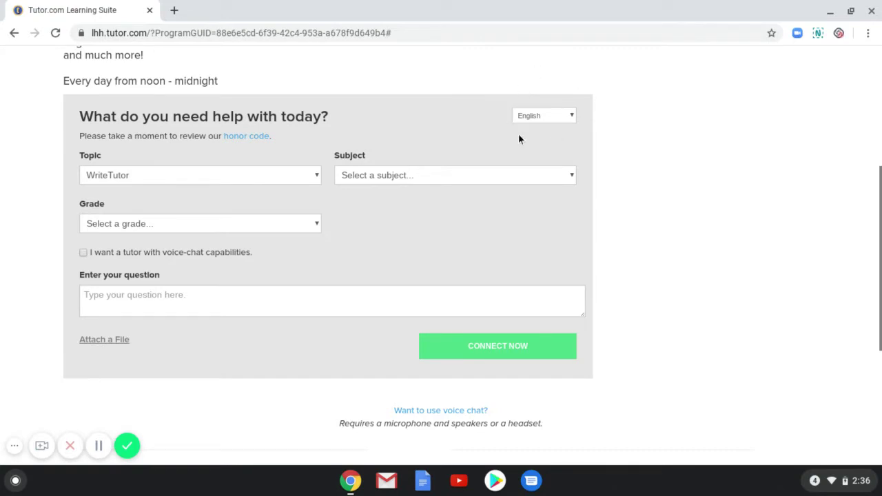
pyautogui.click(574, 119)
pyautogui.click(574, 120)
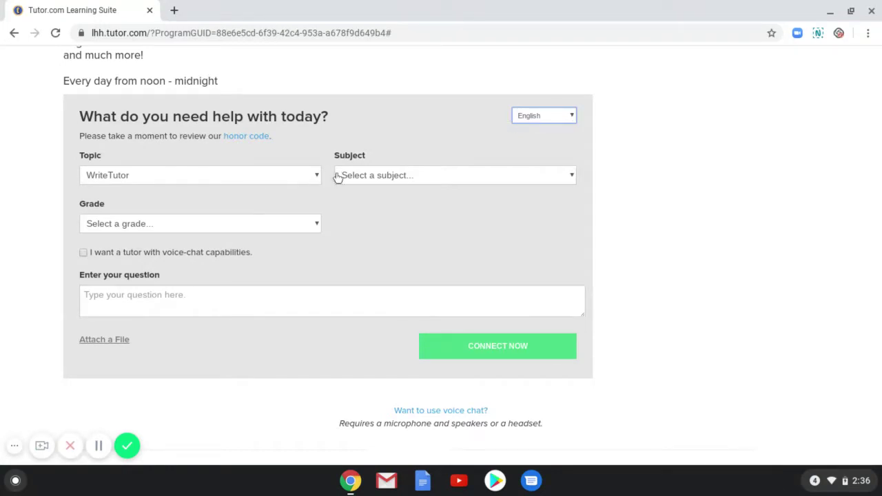
# Step: Set the help request to the topic Math, the subject Algebra and the grade 9th
pyautogui.click(318, 181)
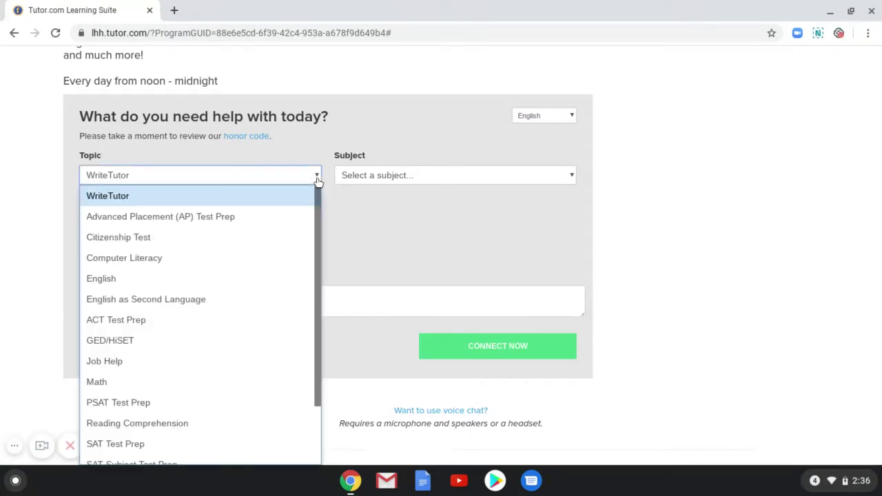
pyautogui.click(243, 379)
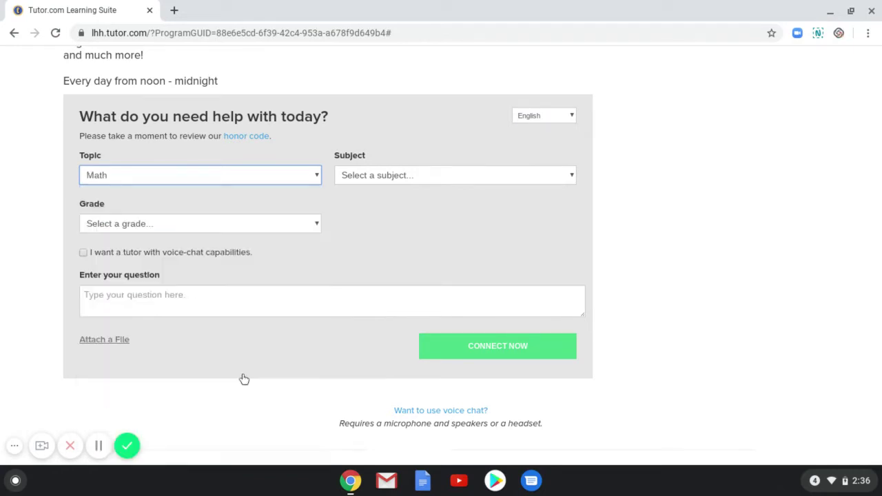
pyautogui.click(483, 179)
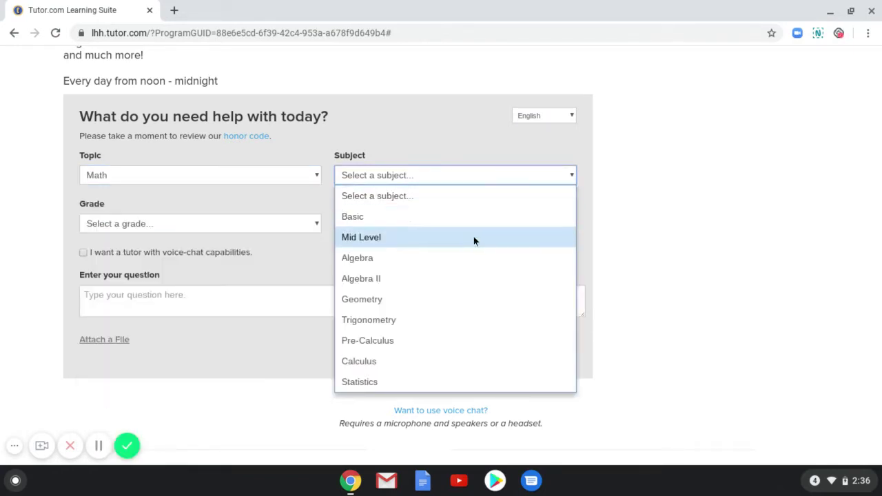
pyautogui.click(471, 258)
pyautogui.click(181, 223)
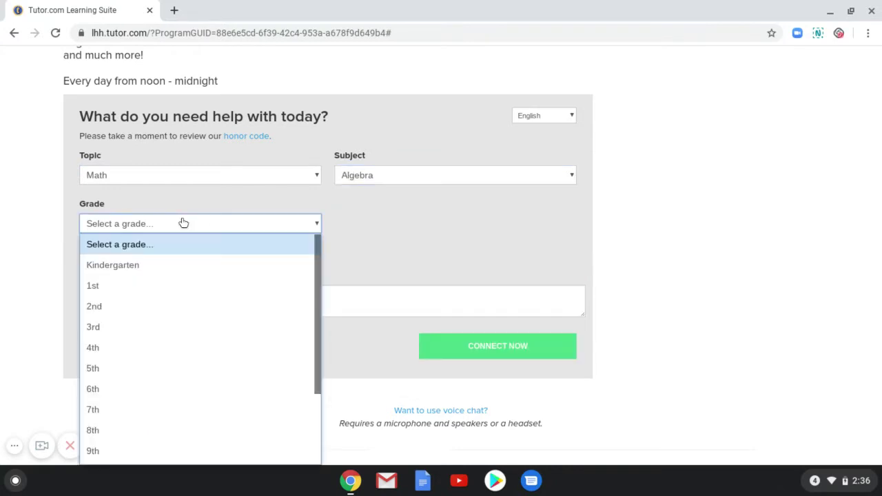
pyautogui.click(177, 445)
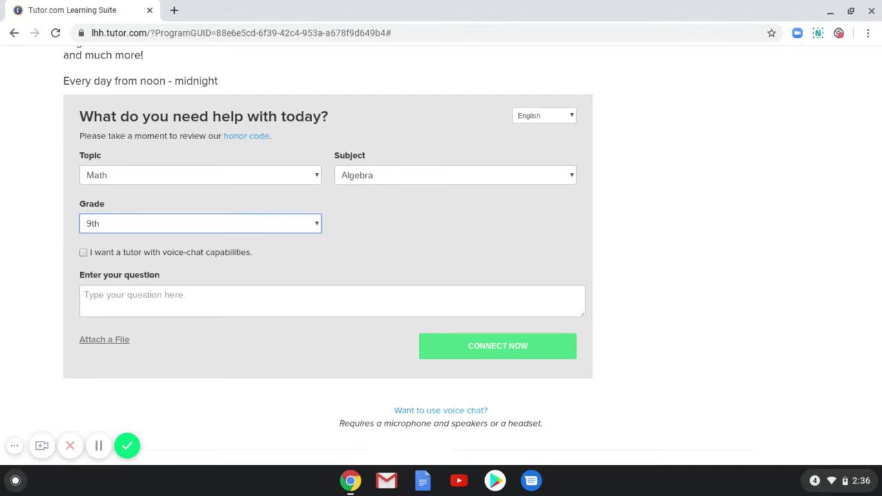
# Step: Turn on the request for a tutor with voice-chat capabilities and turn it off again
pyautogui.click(83, 253)
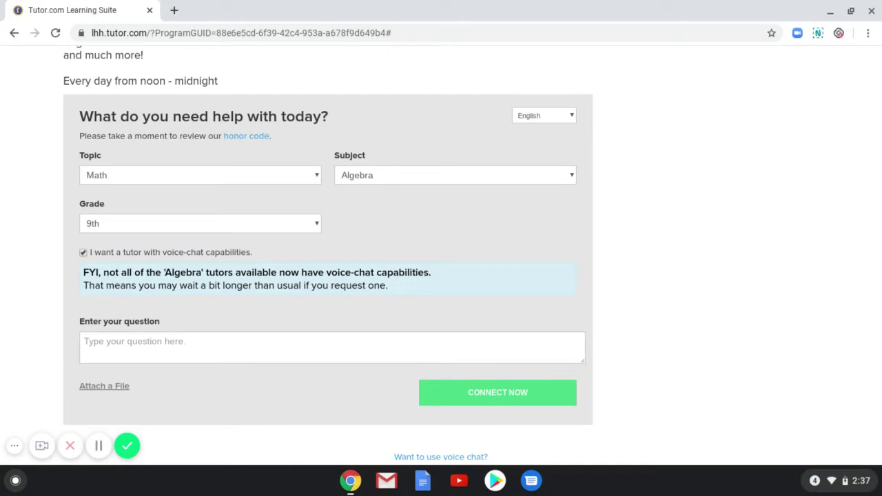
pyautogui.click(83, 253)
# Step: Enter the question "I need help graphing variables" with correct spelling and submit the request to connect with a tutor
pyautogui.click(125, 309)
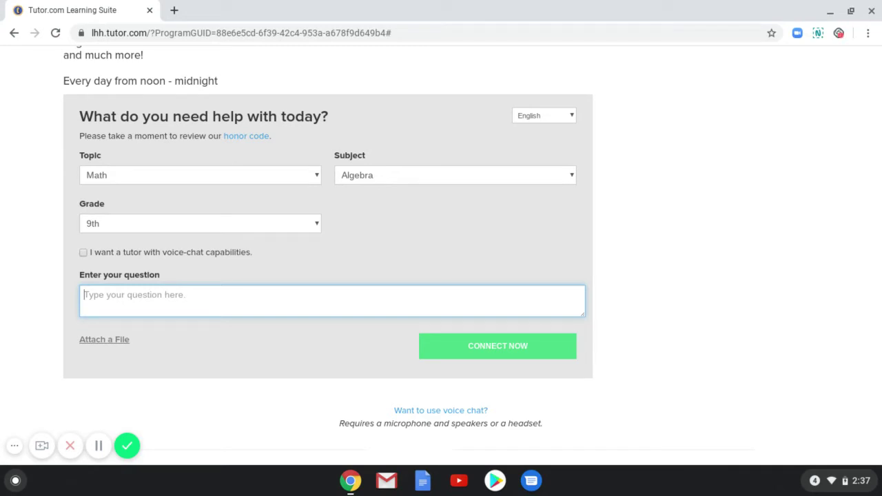
pyautogui.write('I need ne')
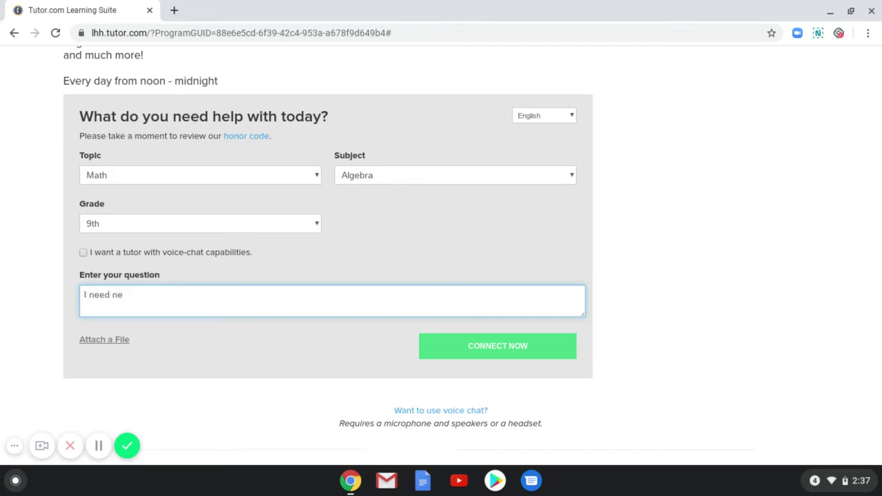
pyautogui.press('BackSpace')
pyautogui.press('BackSpace')
pyautogui.write('help graph')
pyautogui.write('ic')
pyautogui.press('BackSpace')
pyautogui.write('ng varablies')
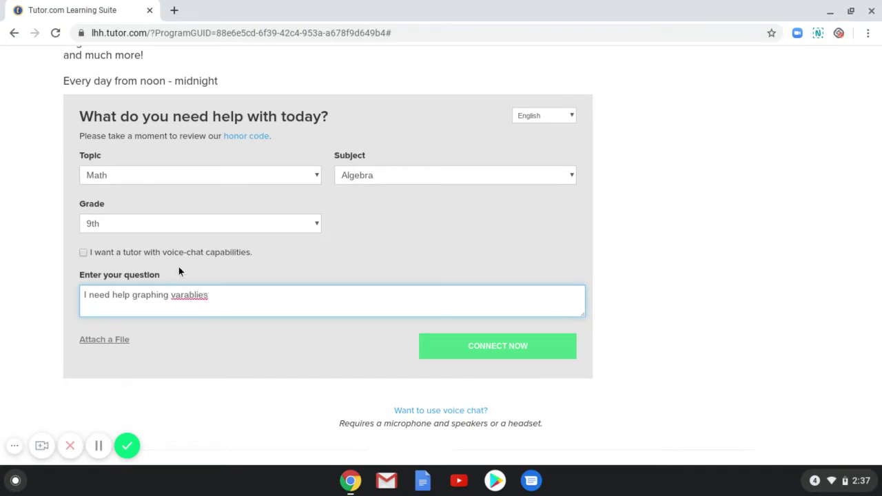
pyautogui.doubleClick(191, 300)
pyautogui.rightClick(191, 301)
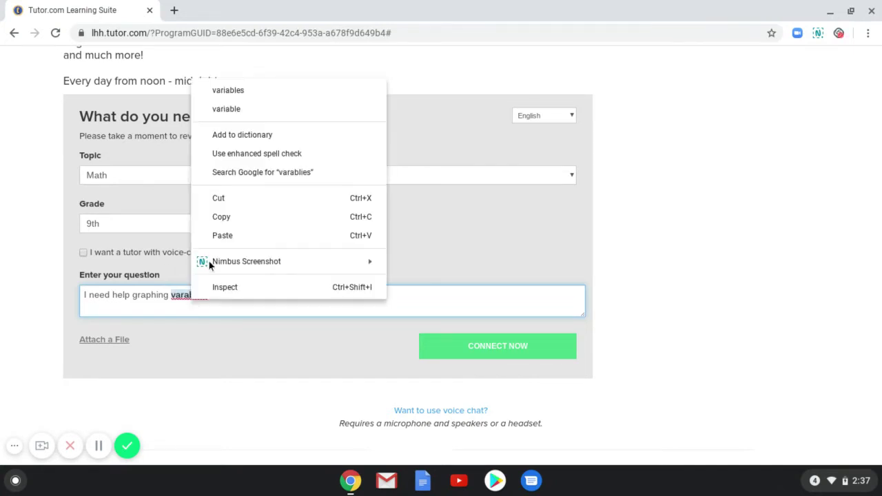
pyautogui.click(247, 94)
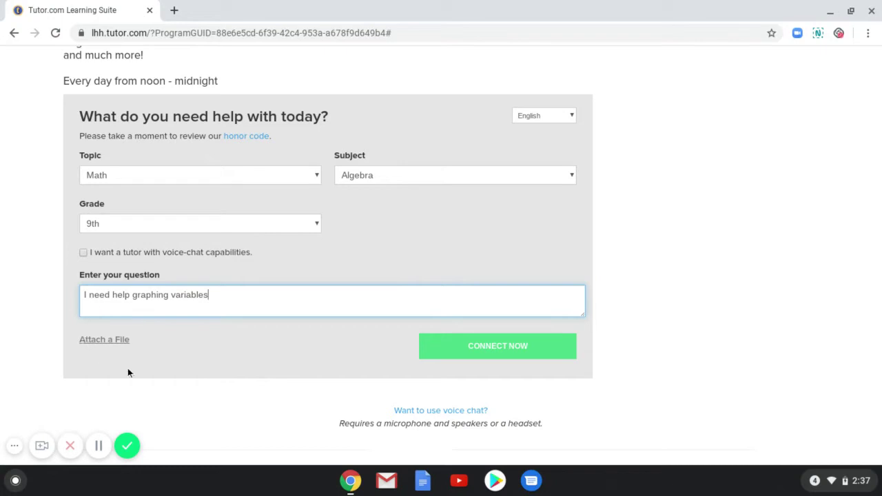
pyautogui.click(467, 346)
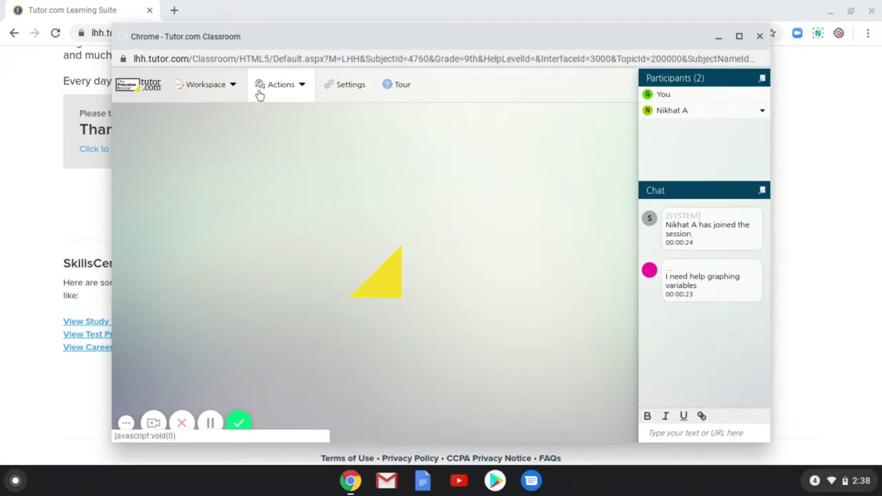
# Step: Examine the classroom's workspace types, reaction actions and whiteboard tools such as pens, arrows, line weights, copy options and grids
pyautogui.click(230, 93)
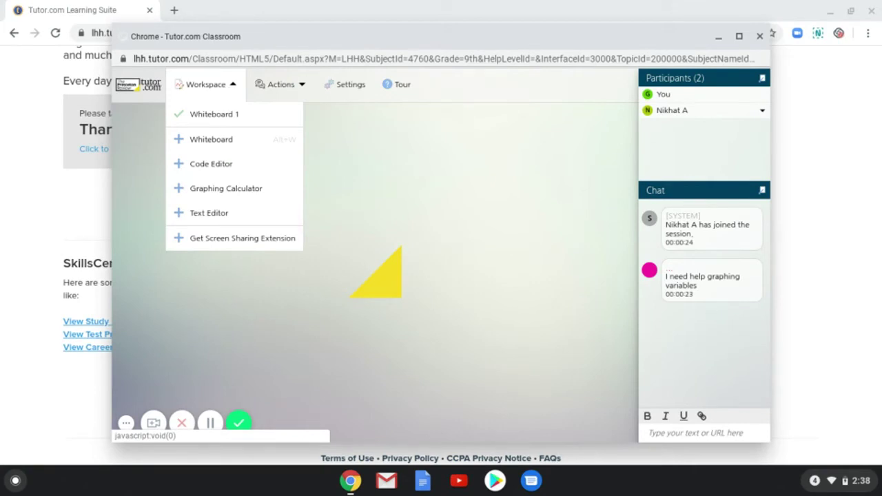
pyautogui.click(306, 89)
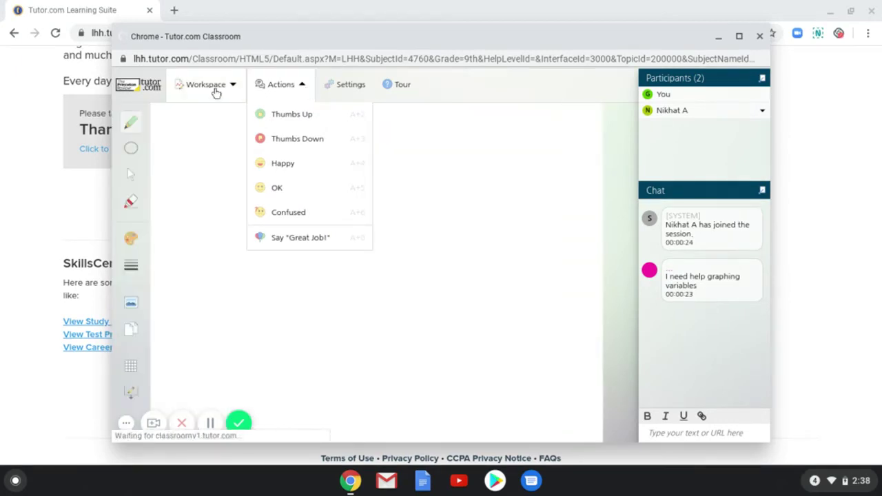
pyautogui.click(216, 93)
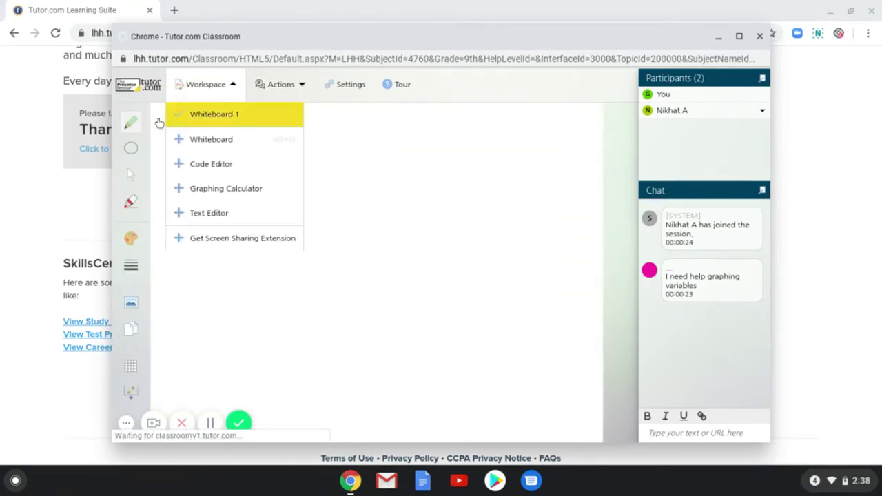
pyautogui.click(200, 84)
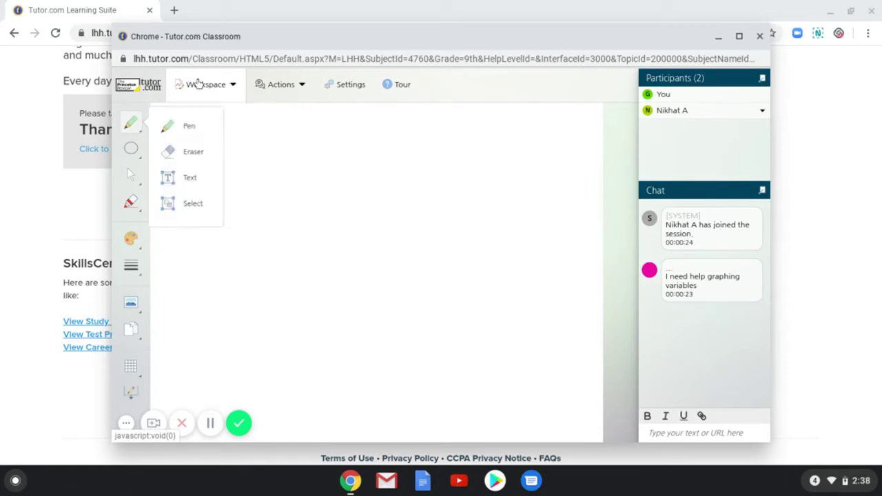
pyautogui.moveTo(135, 140)
pyautogui.moveTo(135, 178)
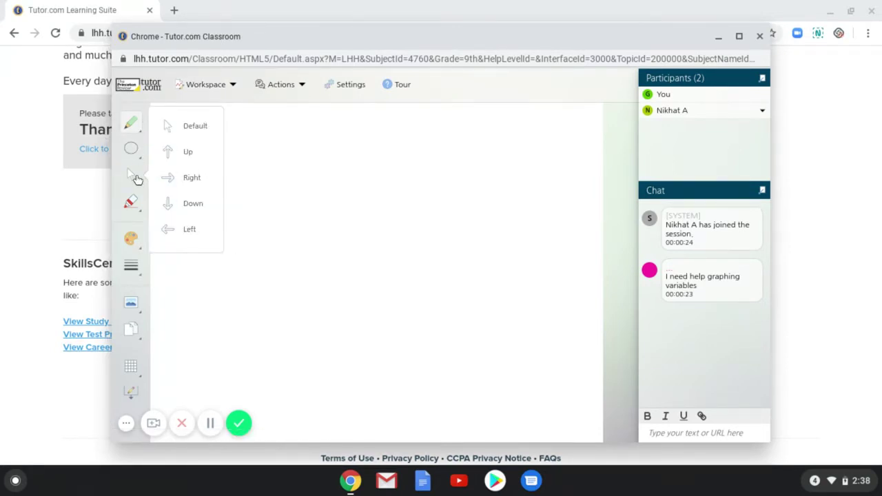
pyautogui.moveTo(138, 269)
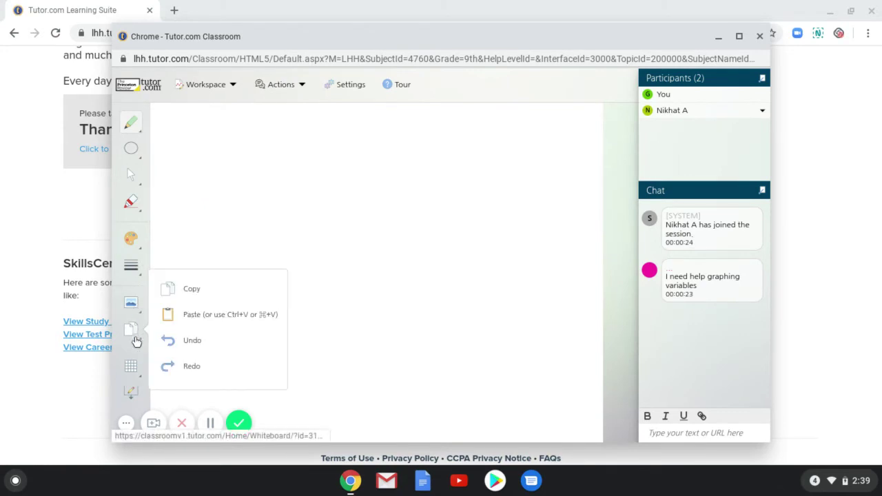
pyautogui.moveTo(136, 372)
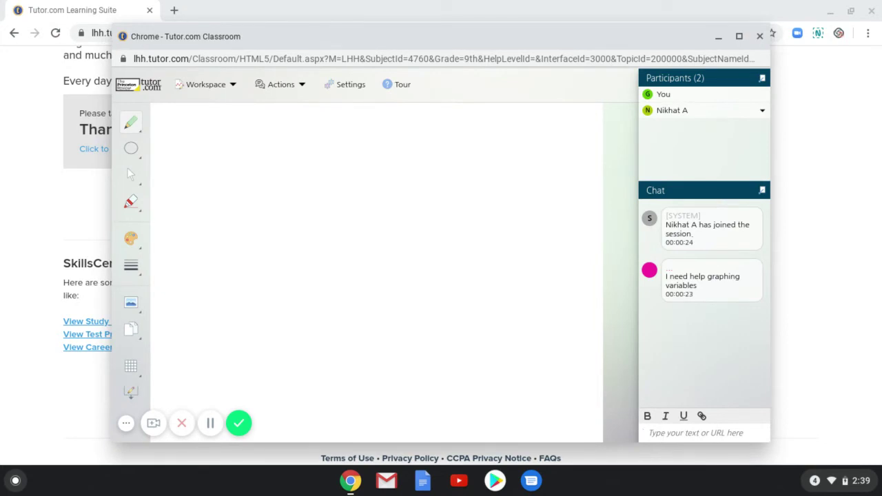
# Step: Send the tutor the chat message "hello we are exploring the page for an online tutorial video"
pyautogui.write('hello we are')
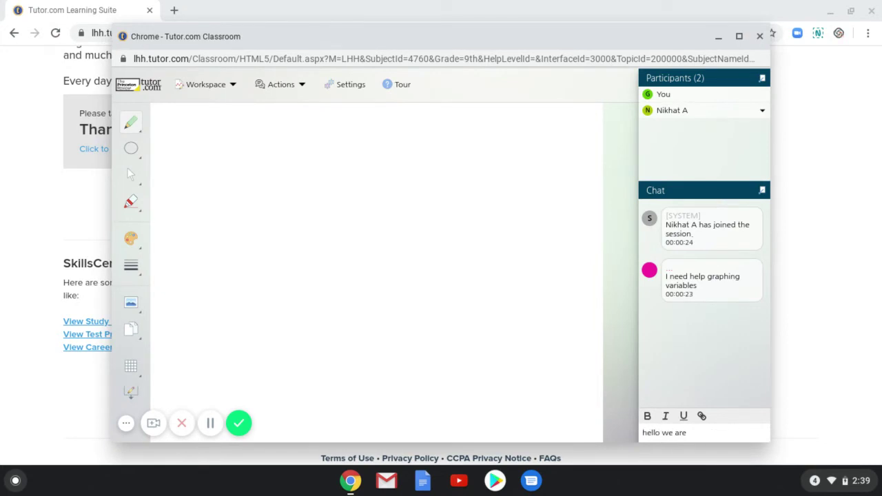
pyautogui.write(' exploring the p')
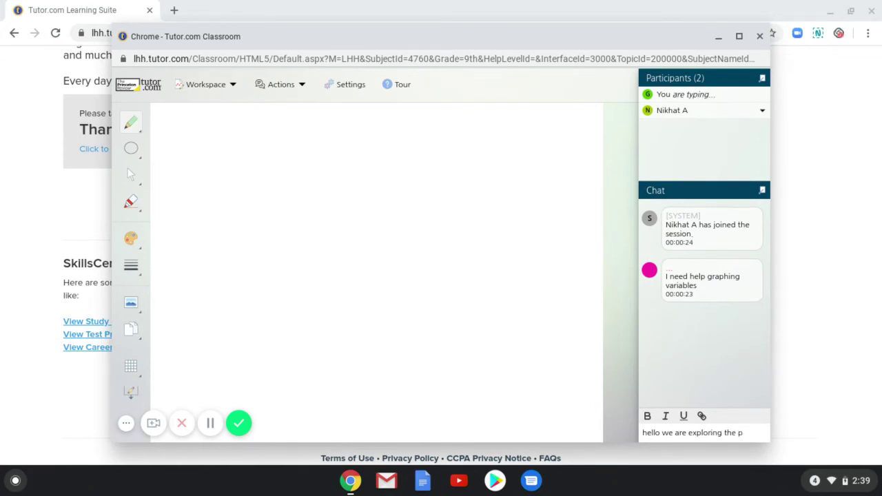
pyautogui.write('age for a')
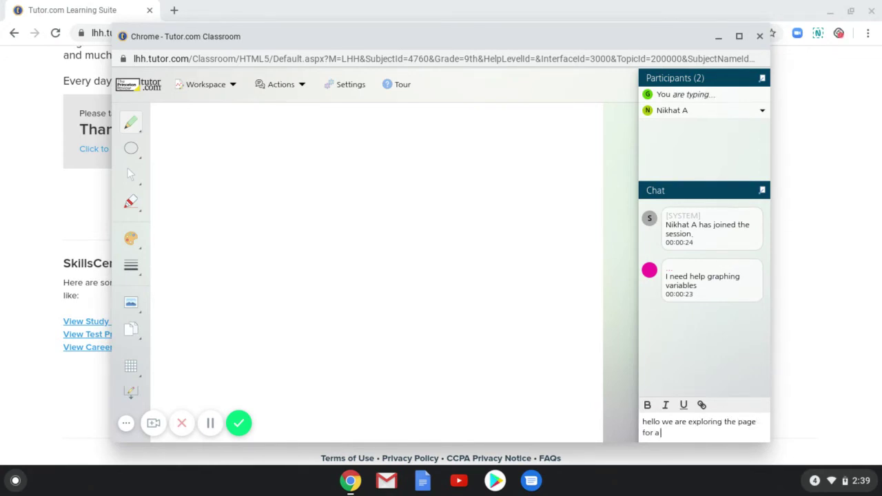
pyautogui.write('n online ')
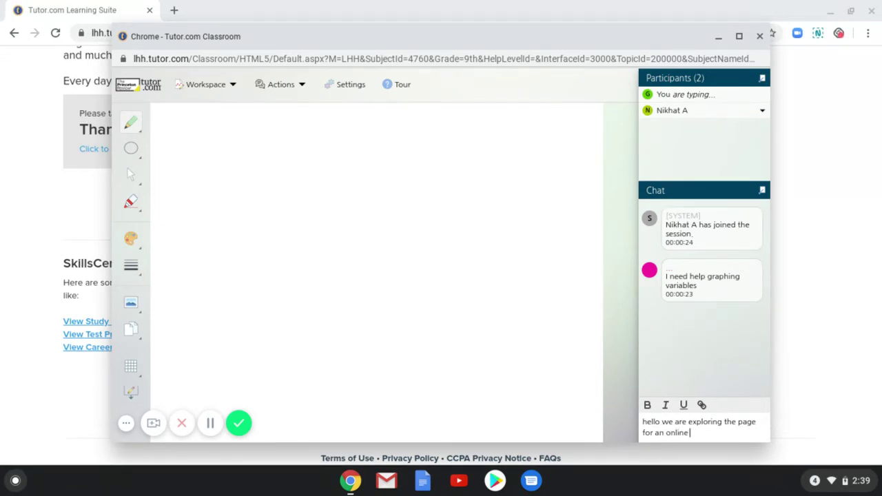
pyautogui.write('tutorial video')
pyautogui.press('Return')
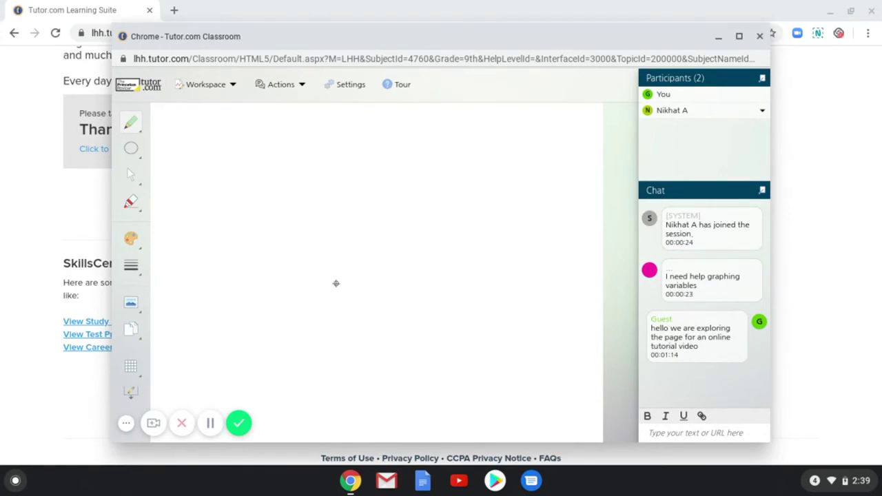
# Step: Draw a large freehand X on the upper part of the whiteboard with the pencil
pyautogui.click(132, 202)
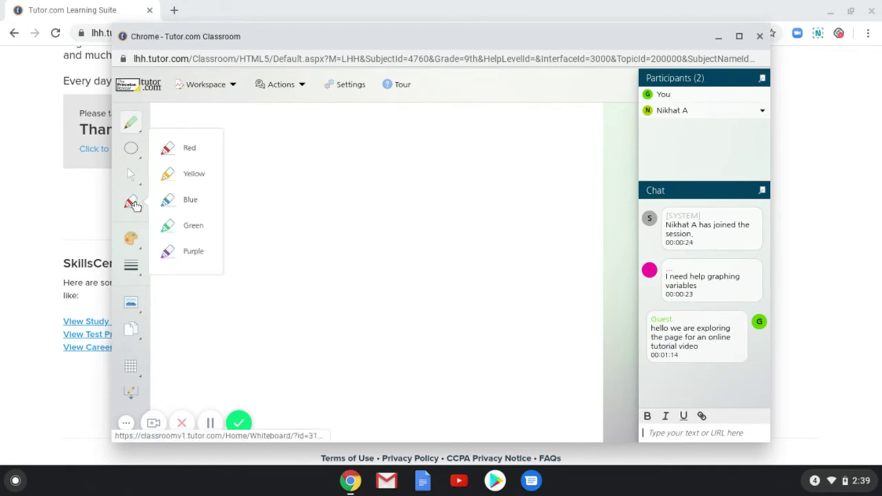
pyautogui.click(132, 126)
pyautogui.click(134, 126)
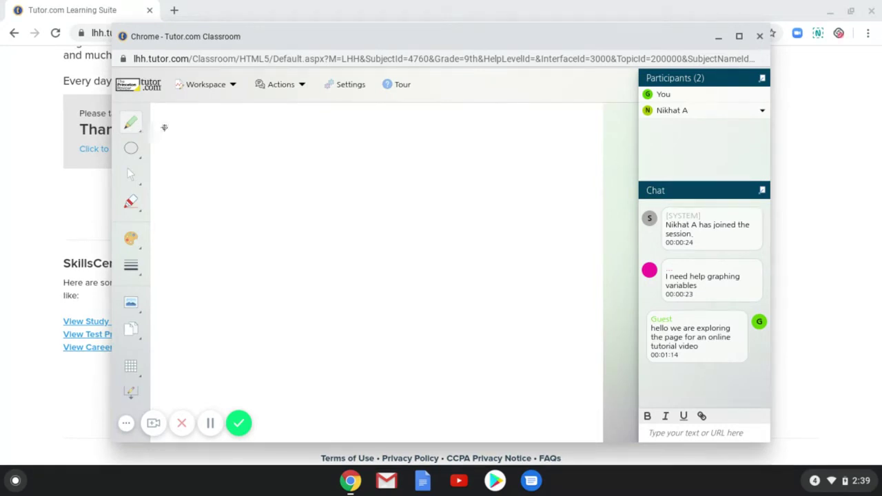
pyautogui.moveTo(246, 155); pyautogui.dragTo(342, 236)
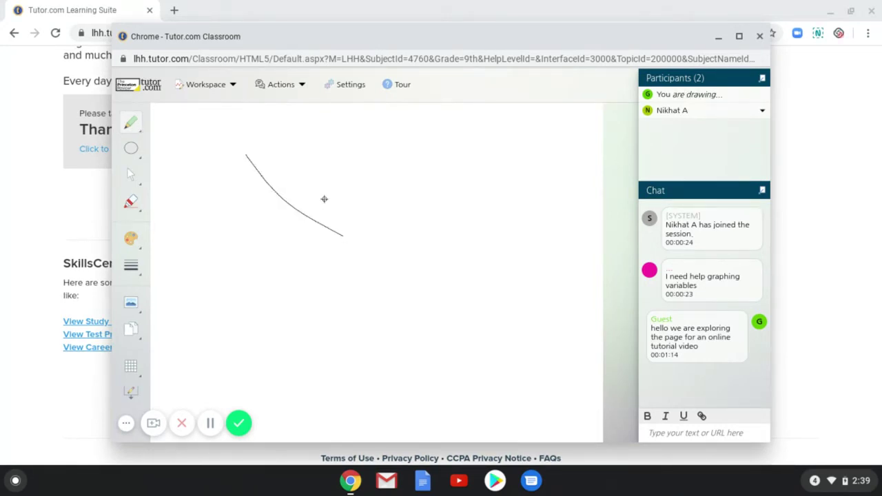
pyautogui.moveTo(325, 137); pyautogui.dragTo(238, 275)
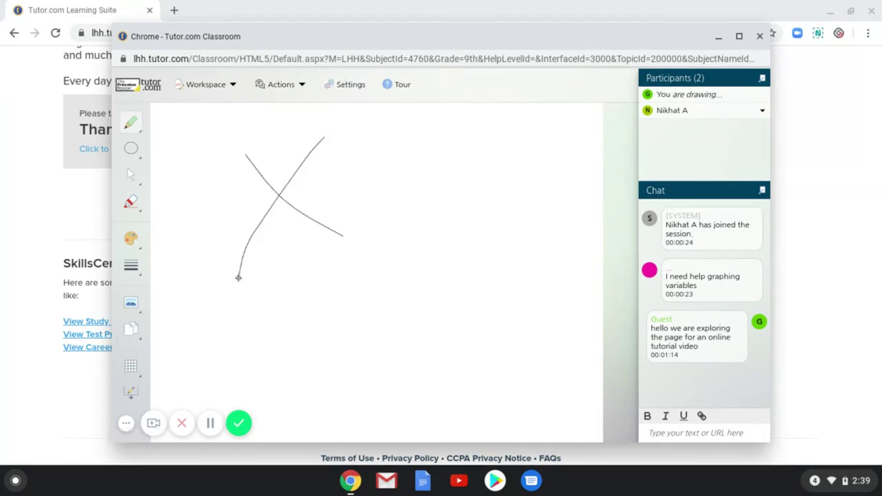
# Step: Draw a wide unfilled rectangle on the whiteboard to the right of the freehand X with the Square shape
pyautogui.click(131, 149)
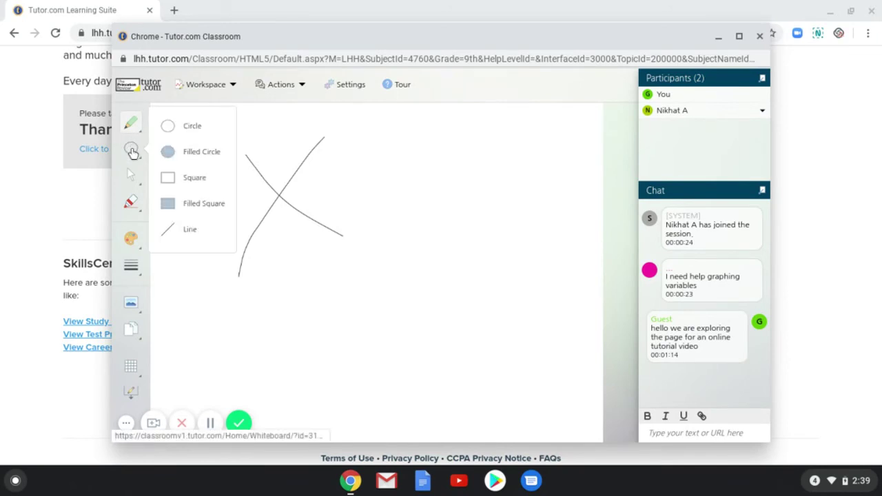
pyautogui.click(169, 176)
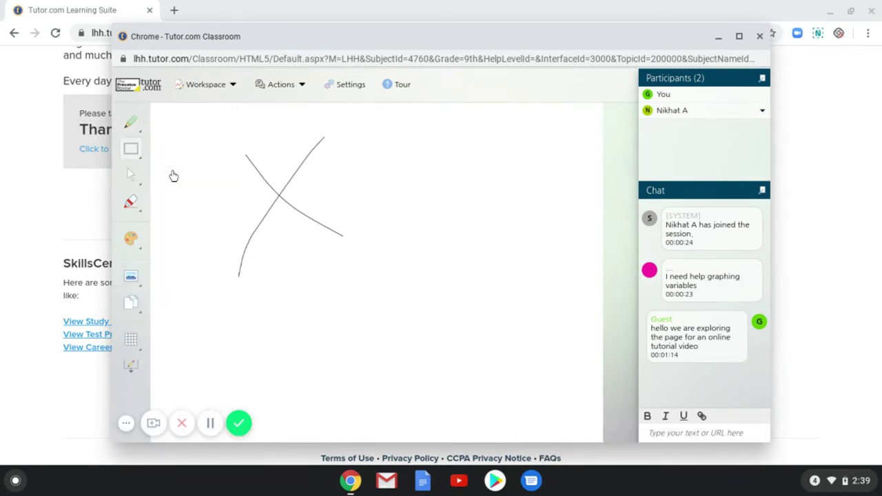
pyautogui.moveTo(402, 236); pyautogui.dragTo(580, 287)
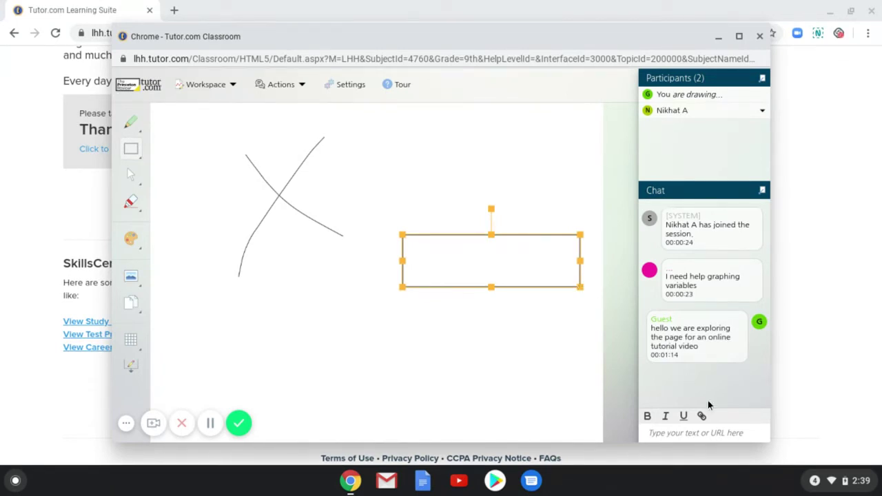
# Step: Send the tutor the chat message "thank you bye bye" and leave the classroom, discarding unsaved changes
pyautogui.click(689, 441)
pyautogui.write('thank y')
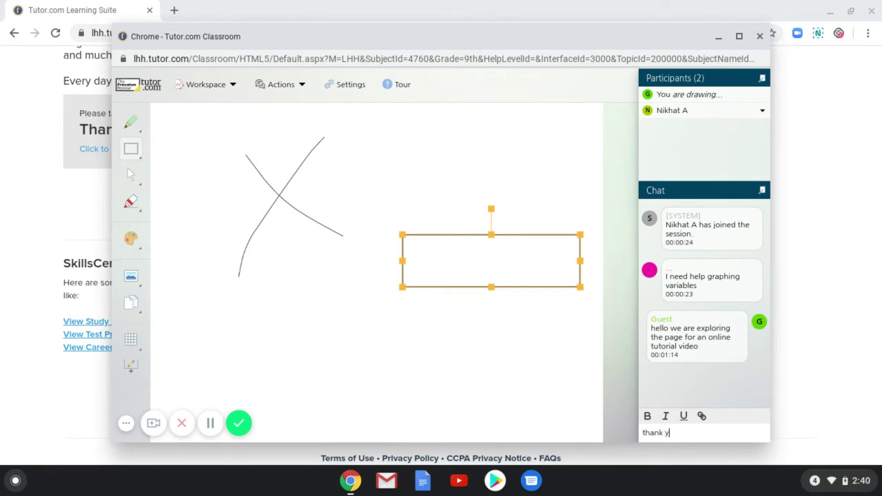
pyautogui.write('ou bye by')
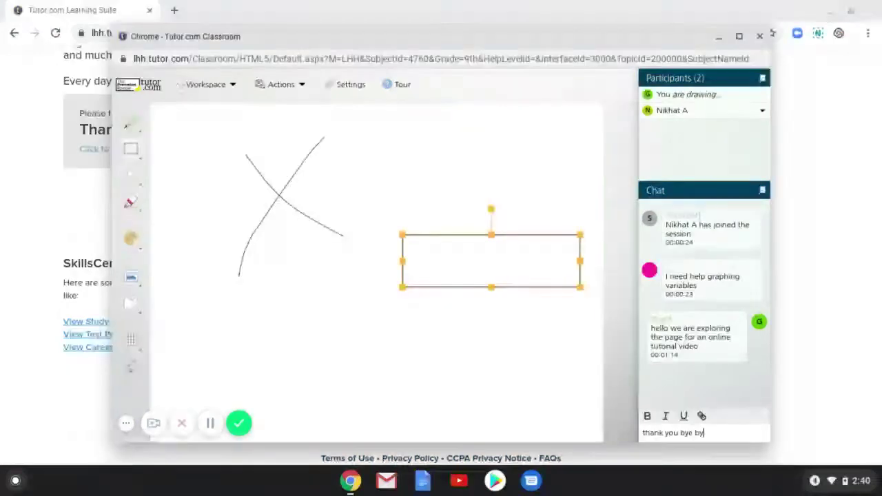
pyautogui.write('e')
pyautogui.press('Return')
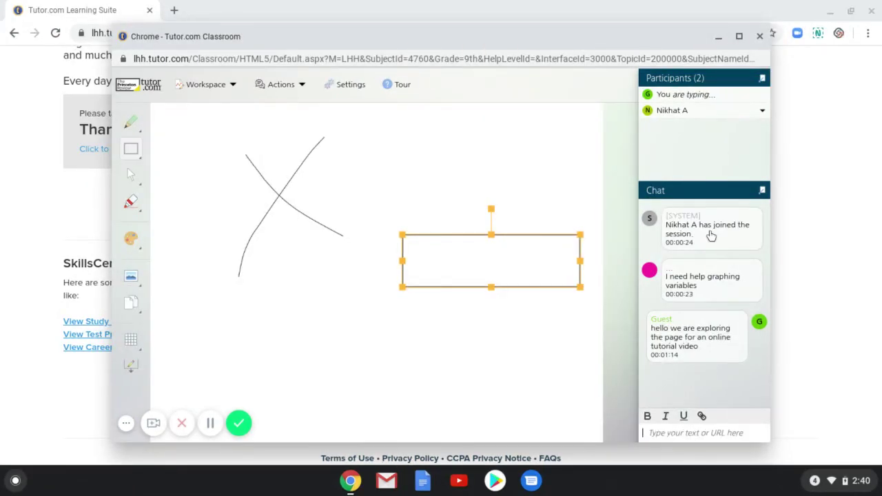
pyautogui.click(760, 38)
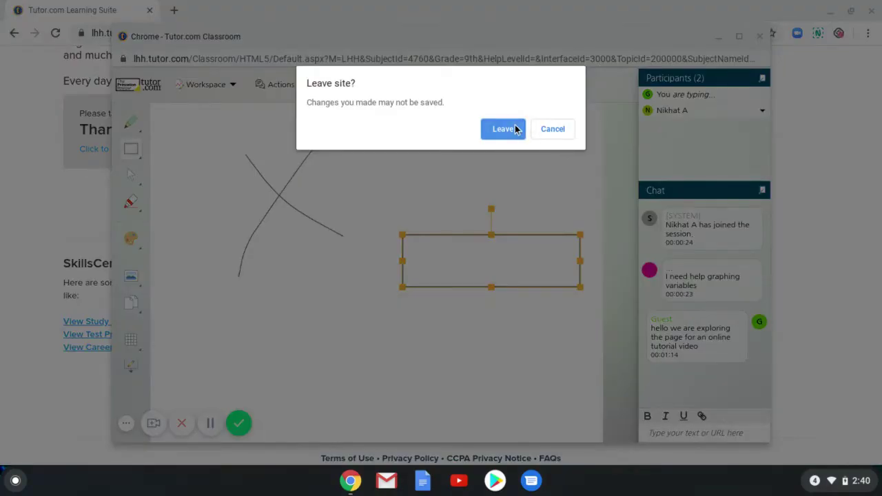
pyautogui.click(503, 129)
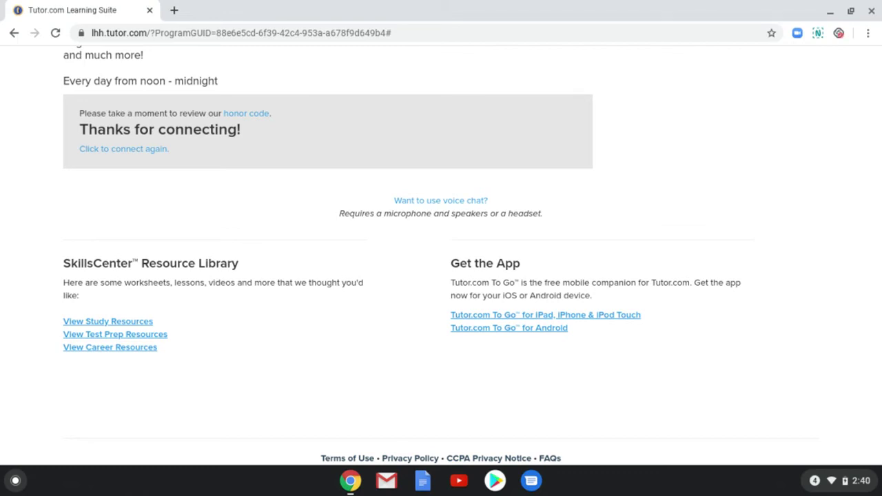
# Step: Go to oaklandlibrary.org and open the Online Research and Learning page from the library's Online Services
pyautogui.click(405, 29)
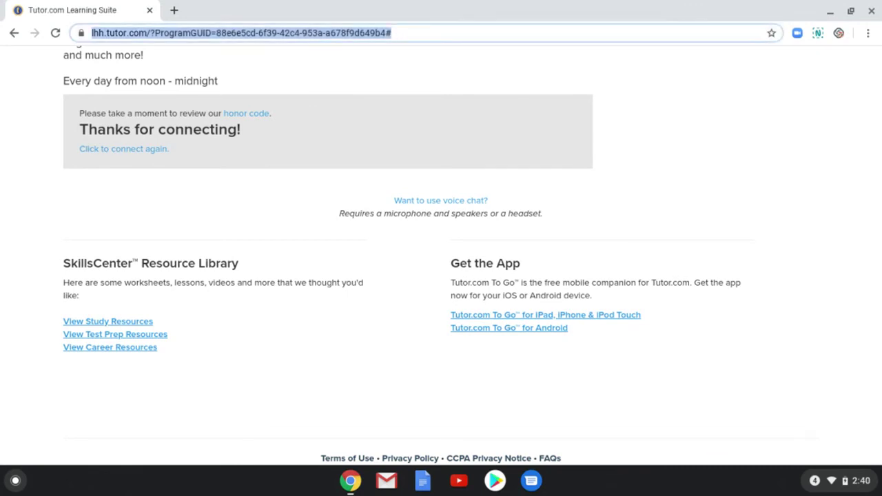
pyautogui.write('oaklandlibrary.org')
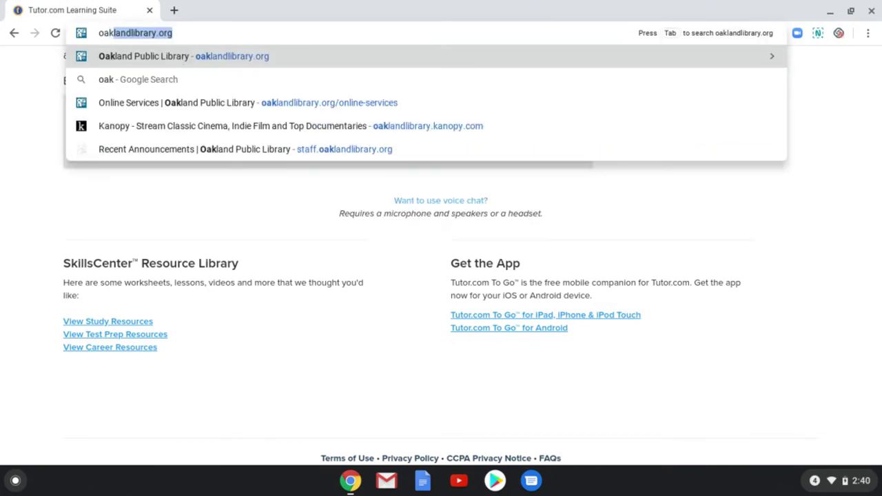
pyautogui.press('Return')
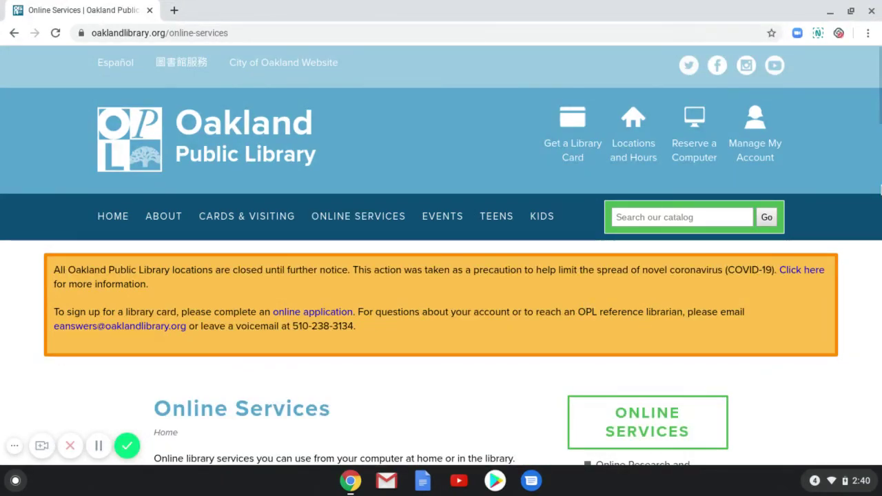
pyautogui.scroll(-3, 649, 341)
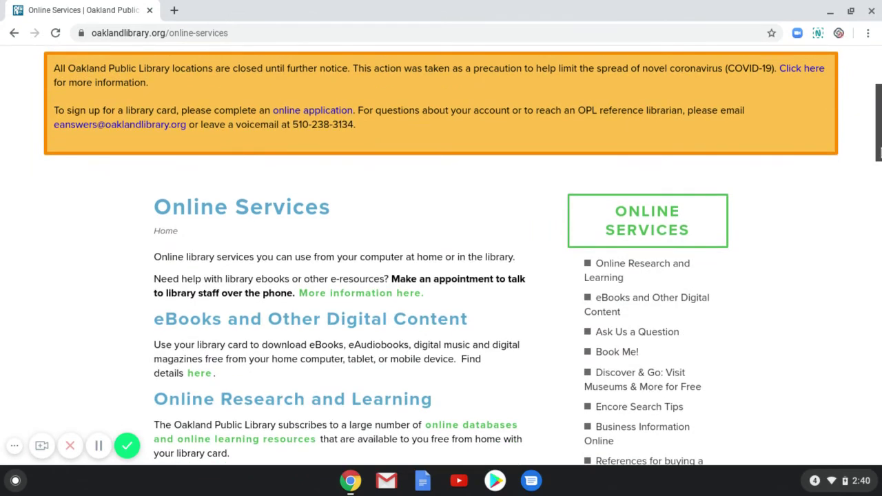
pyautogui.scroll(-4, 878, 151)
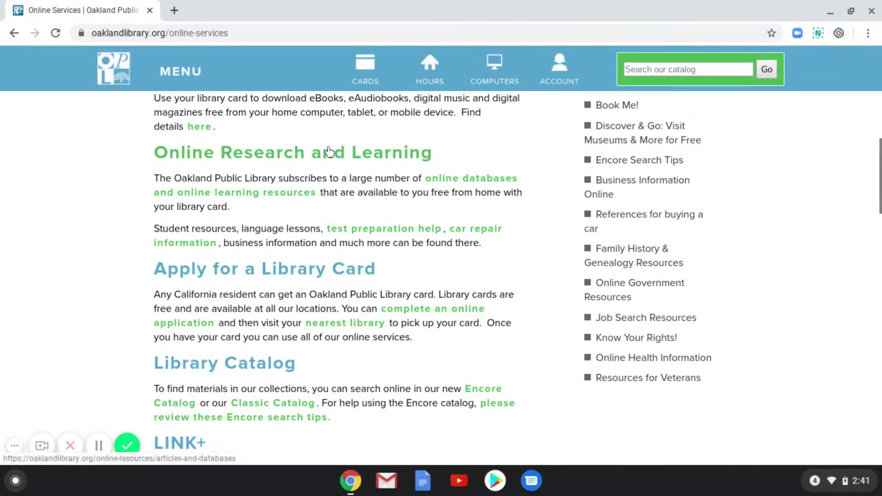
pyautogui.click(330, 152)
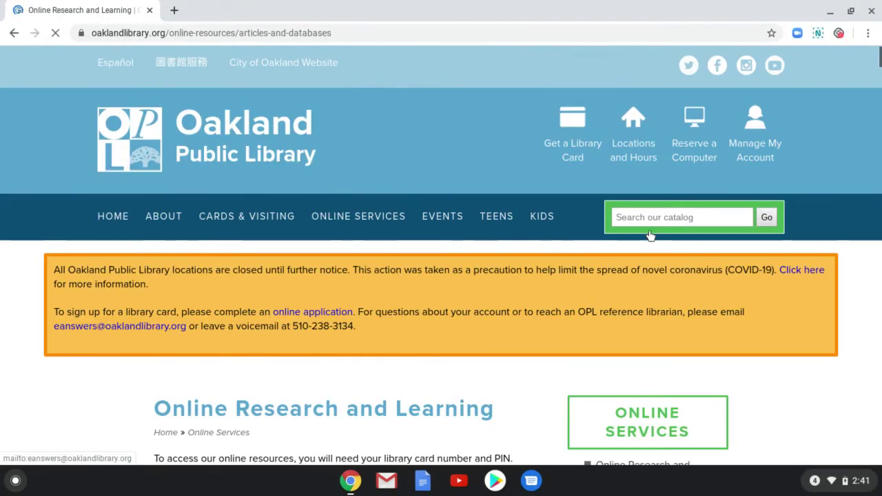
# Step: Filter the library's databases by the subject Student Resources
pyautogui.scroll(-2, 650, 235)
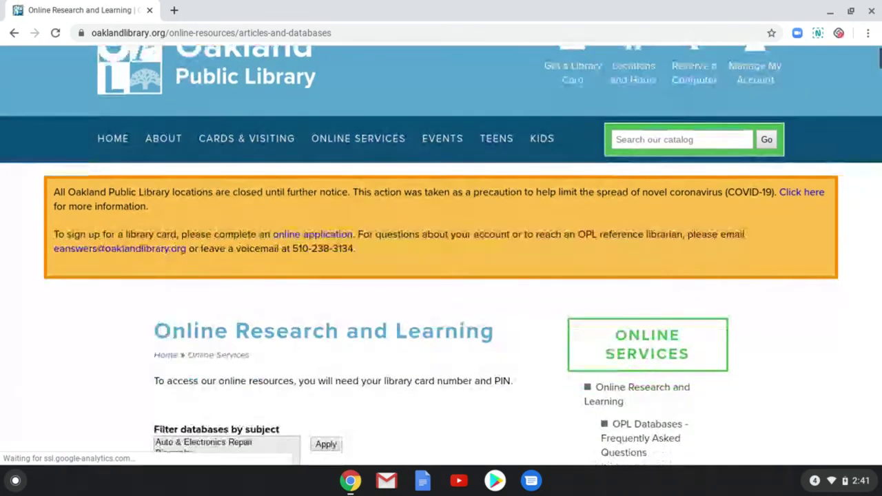
pyautogui.scroll(-5, 91, 269)
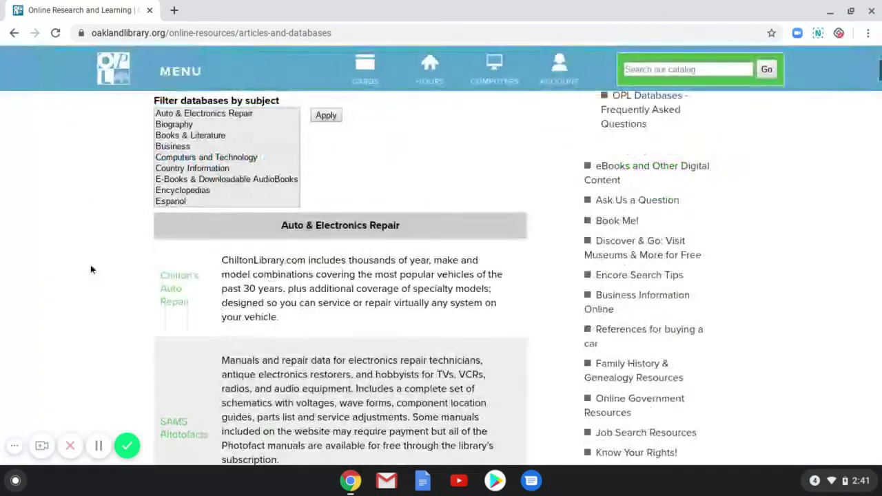
pyautogui.click(250, 179)
pyautogui.press('Down')
pyautogui.press('Down')
pyautogui.press('Down')
pyautogui.press('Down')
pyautogui.press('Down')
pyautogui.press('Down')
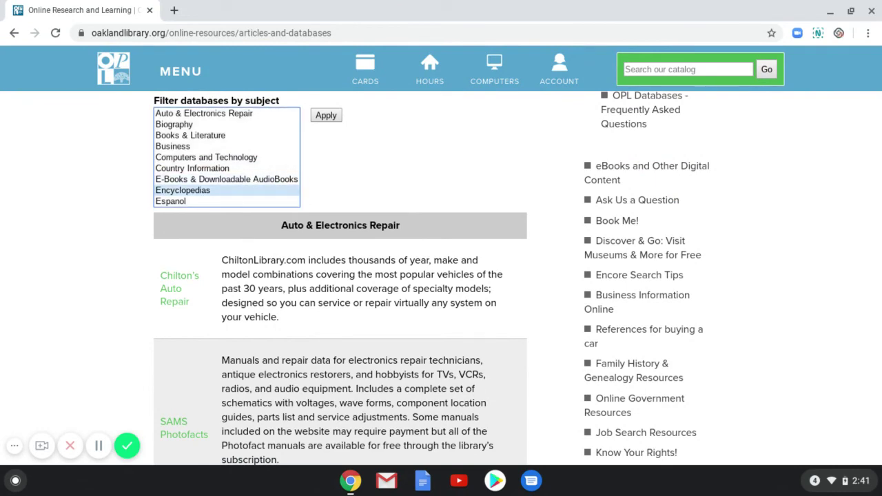
pyautogui.press('Down')
pyautogui.press('Down')
pyautogui.press('Down')
pyautogui.press('Down')
pyautogui.press('Down')
pyautogui.press('Down')
pyautogui.press('Down')
pyautogui.press('Down')
pyautogui.press('Down')
pyautogui.press('Down')
pyautogui.press('Down')
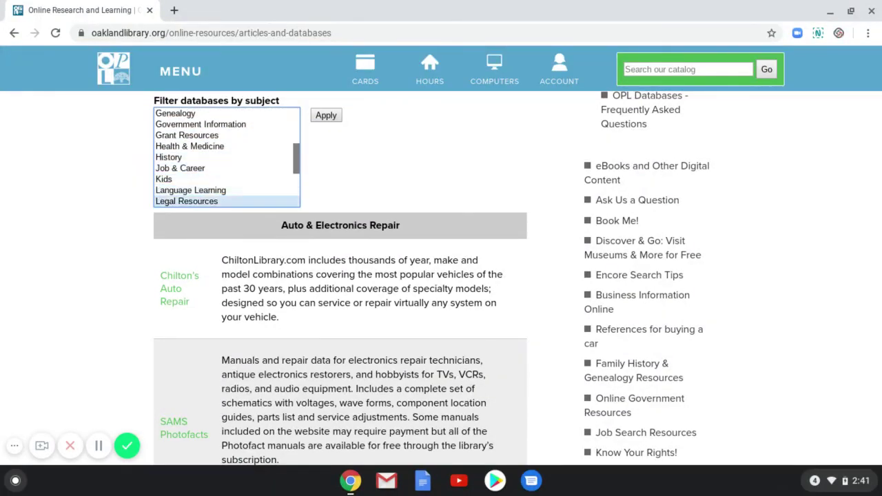
pyautogui.press('Down')
pyautogui.press('Down')
pyautogui.press('Down')
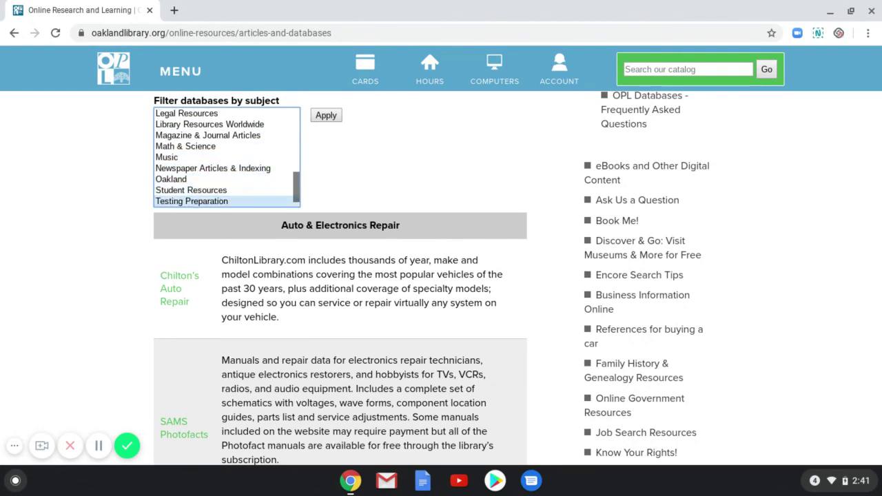
pyautogui.press('Up')
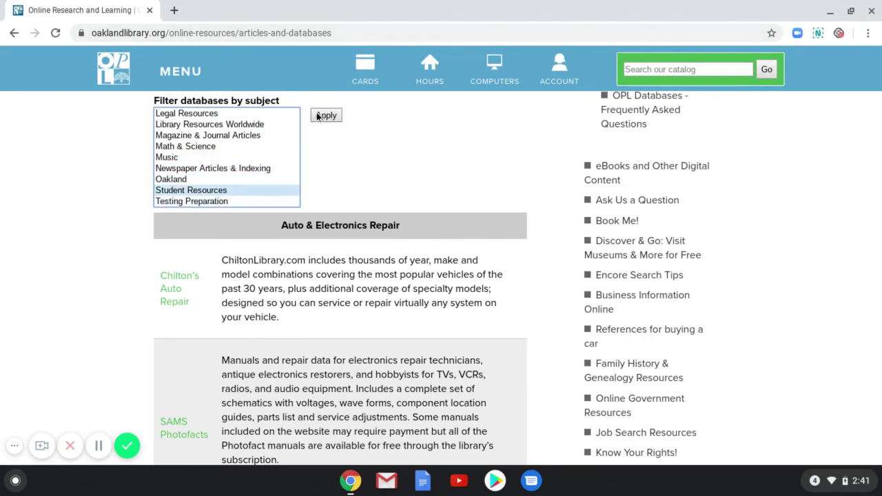
pyautogui.click(326, 120)
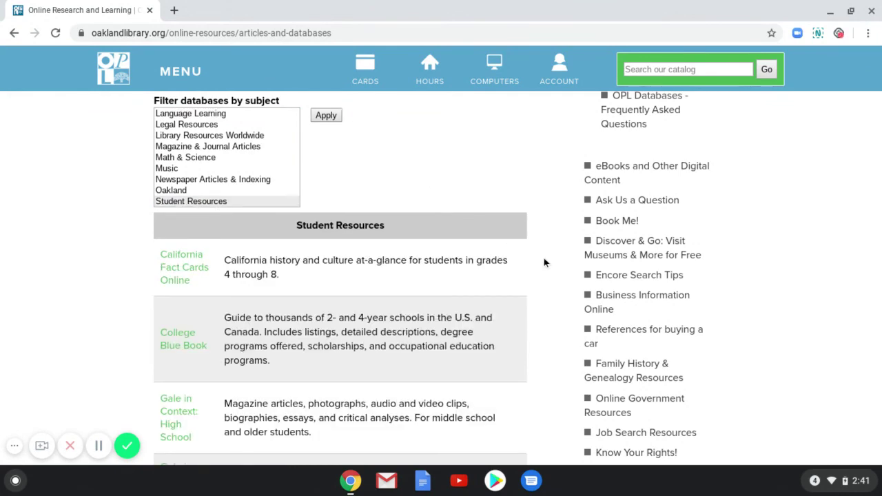
# Step: Open Tutor.com from the end of the Student Resources list
pyautogui.scroll(-5, 544, 259)
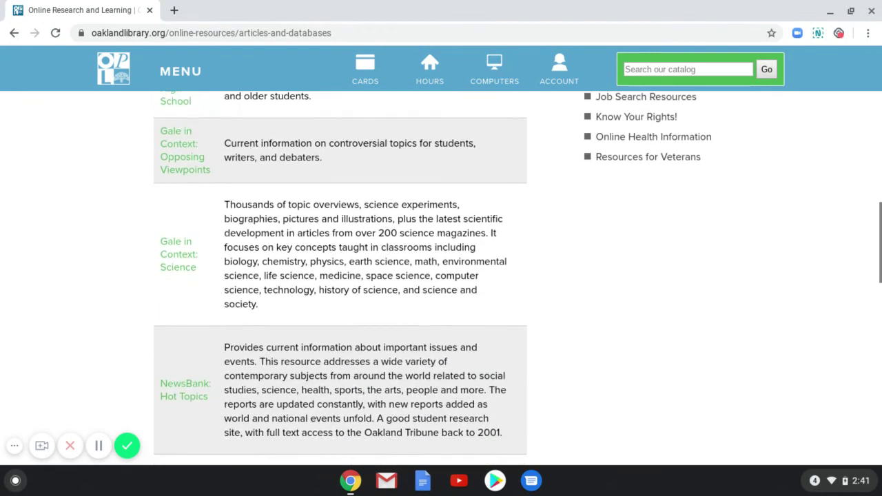
pyautogui.scroll(-6, 340, 278)
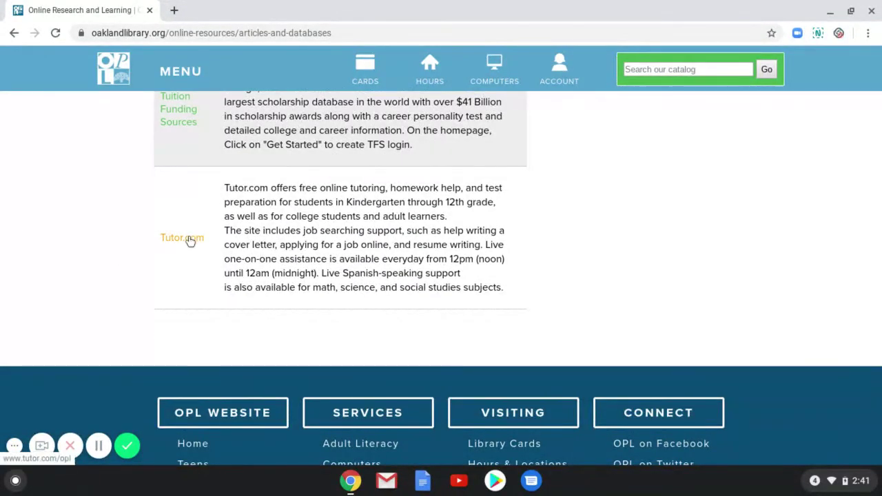
pyautogui.click(190, 239)
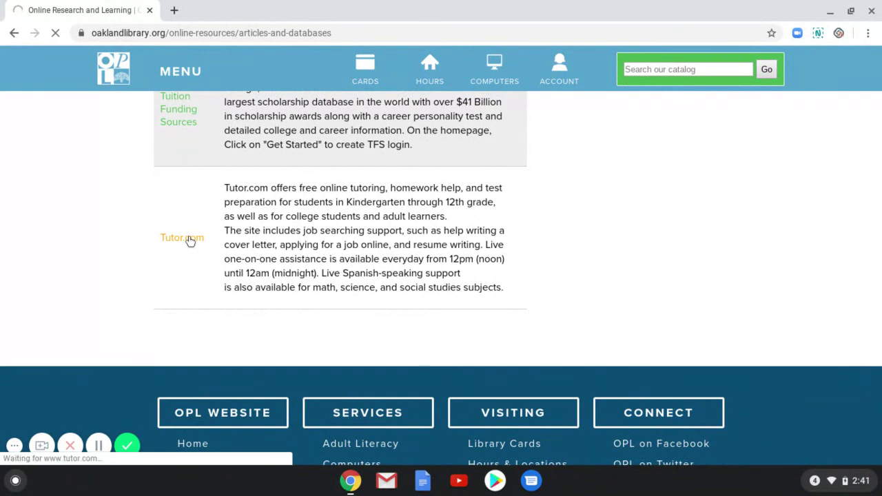